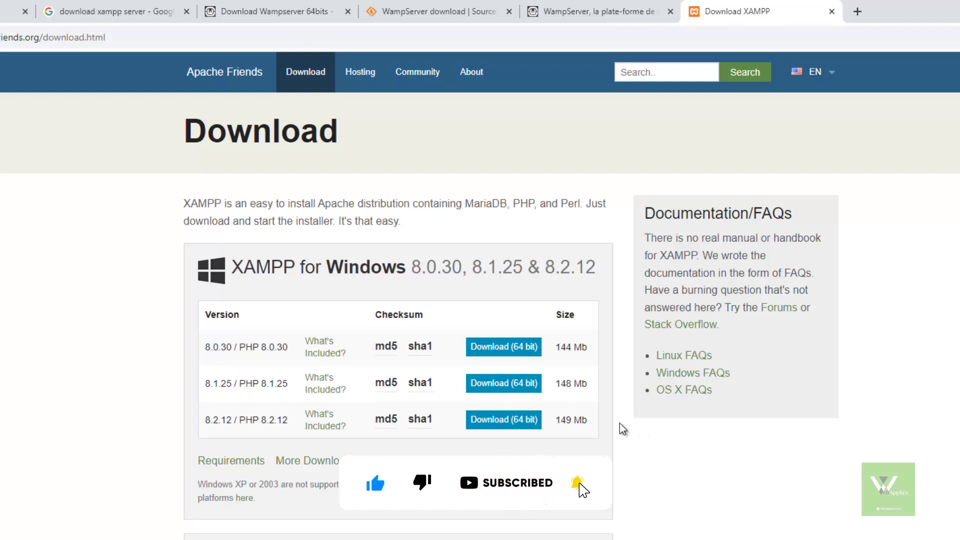
# - Download the 64-bit XAMPP 8.0.30 installer for Windows
pyautogui.click(529, 350)
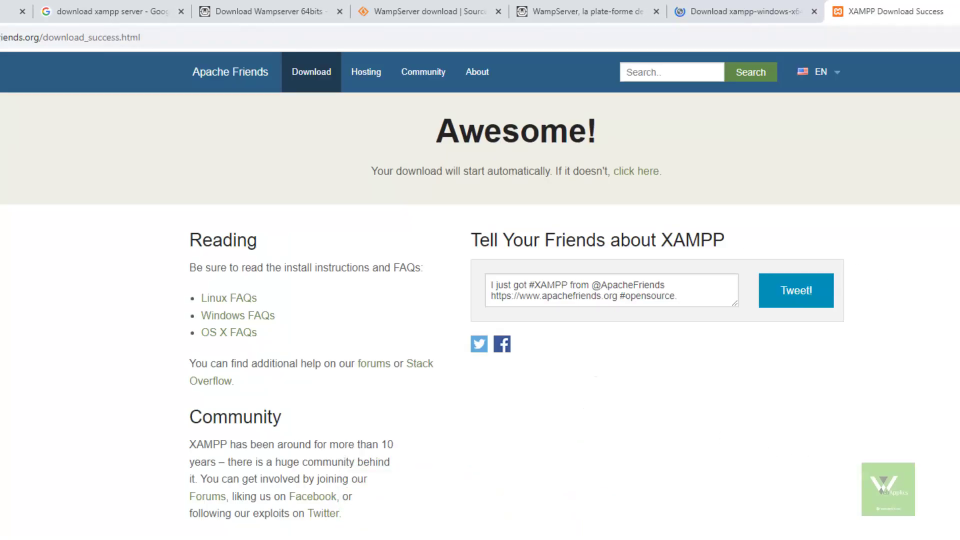
pyautogui.click(711, 2)
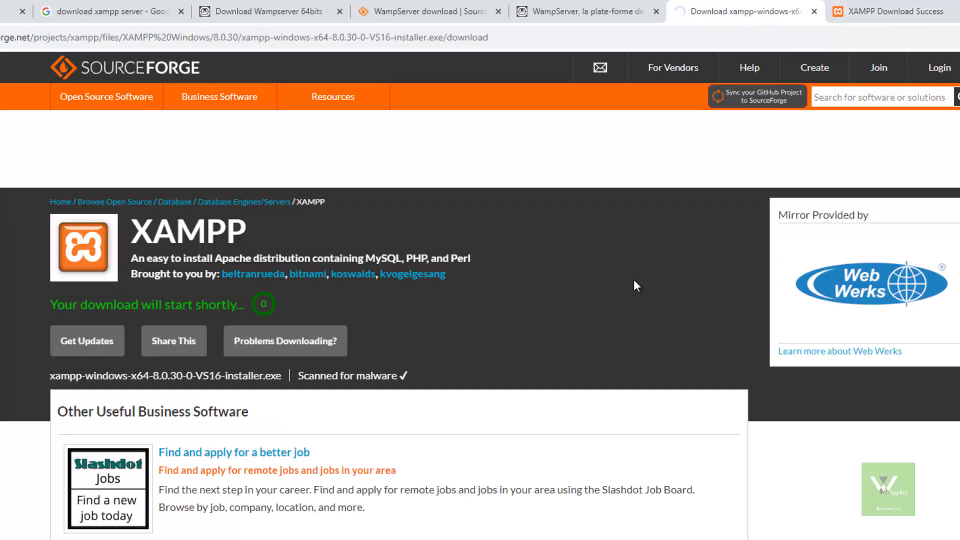
pyautogui.click(886, 22)
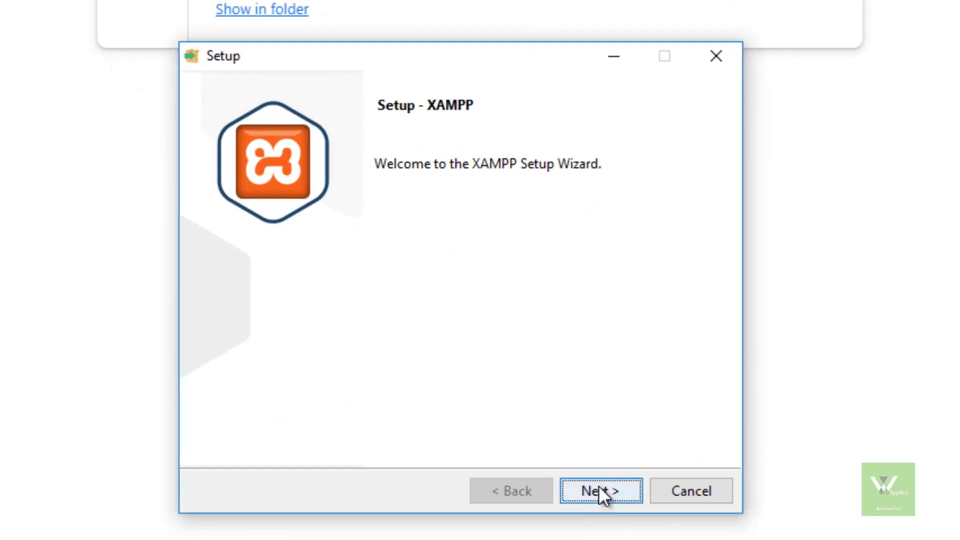
# - Exclude FileZilla FTP Server, Mercury Mail Server, Tomcat and Perl from the XAMPP components to install
pyautogui.click(598, 485)
pyautogui.click(237, 284)
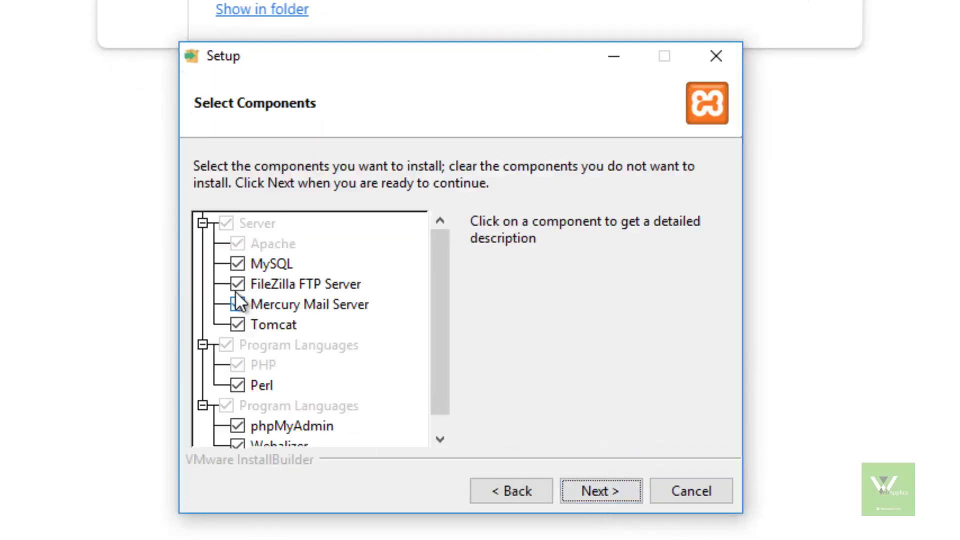
pyautogui.click(238, 304)
pyautogui.click(237, 324)
pyautogui.scroll(-1, 236, 347)
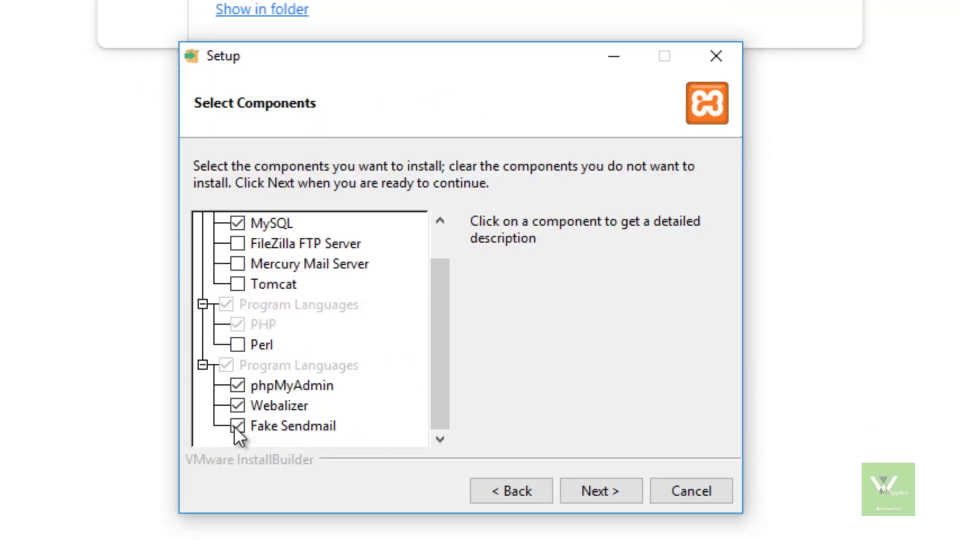
pyautogui.scroll(1, 395, 326)
pyautogui.click(598, 493)
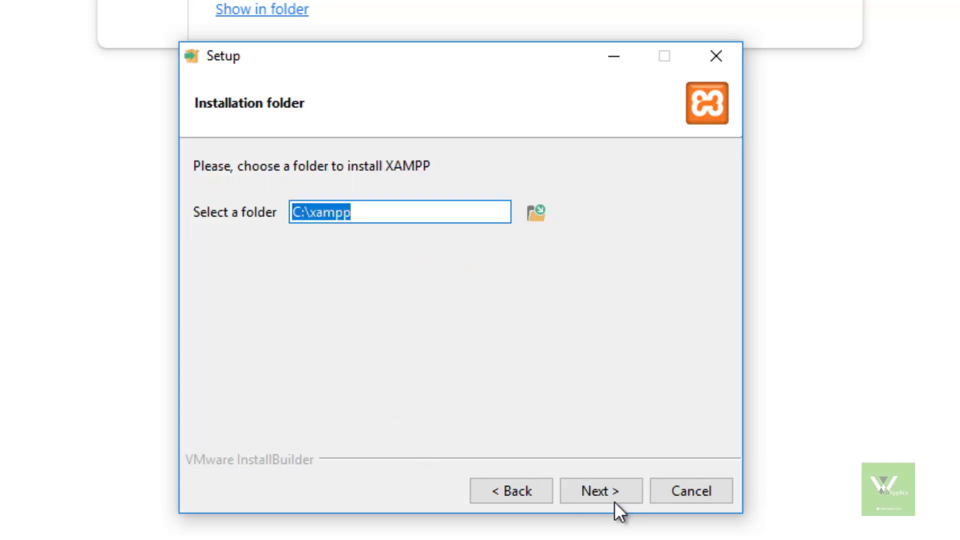
# - Install XAMPP into C:\xampp and allow Apache HTTP Server through the firewall on public networks
pyautogui.click(598, 494)
pyautogui.click(593, 490)
pyautogui.click(593, 490)
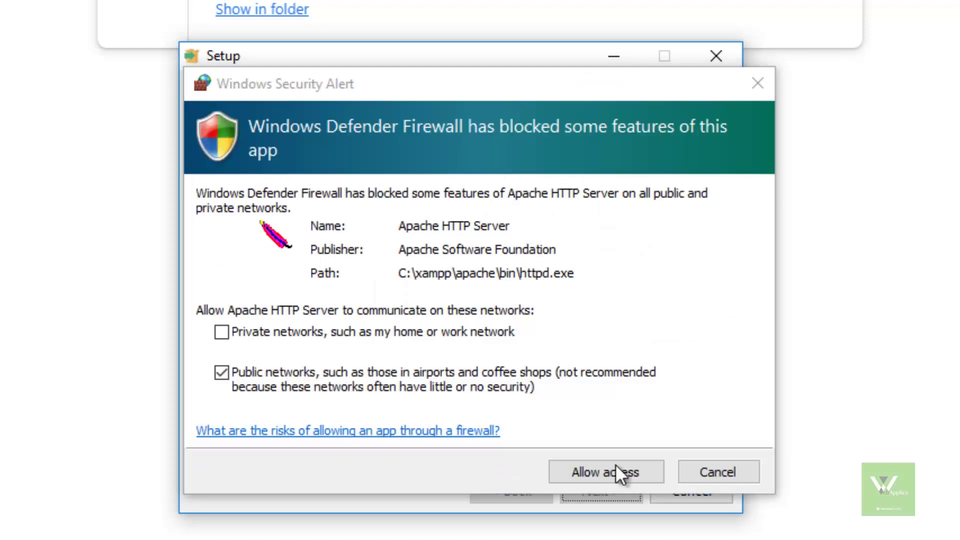
pyautogui.click(623, 474)
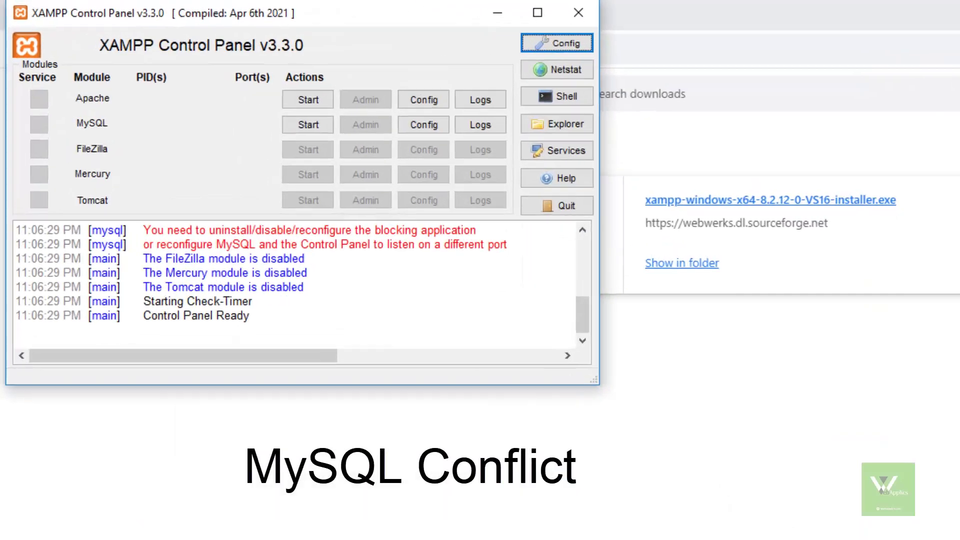
# - Start the Apache module and try to start the MySQL module
pyautogui.click(321, 103)
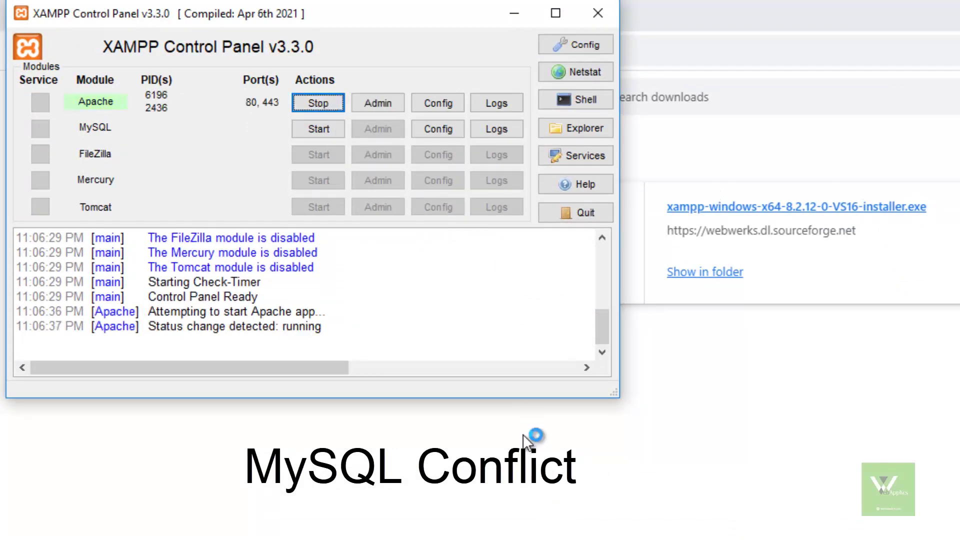
pyautogui.click(326, 135)
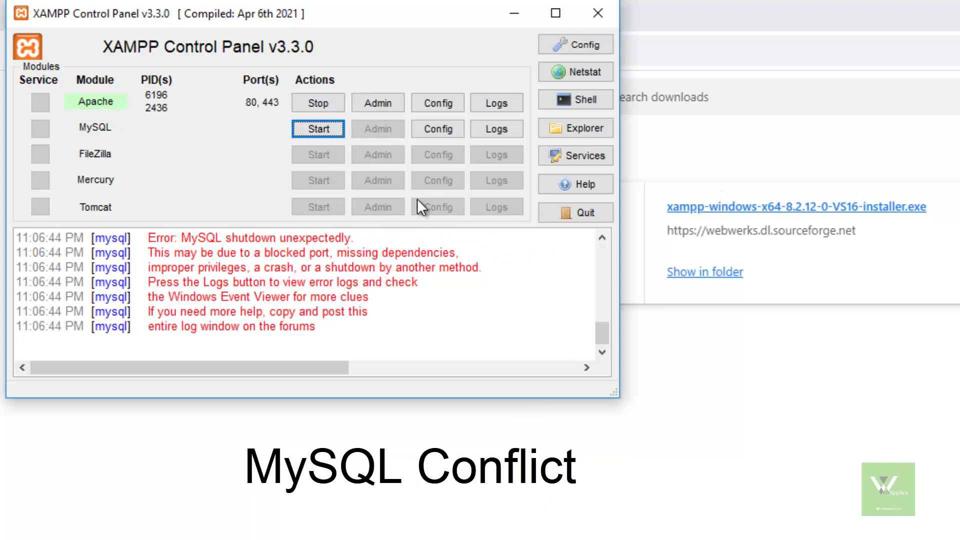
# - Open MySQL's my.ini configuration file, find "port" and set the [client] port to 3308
pyautogui.click(438, 129)
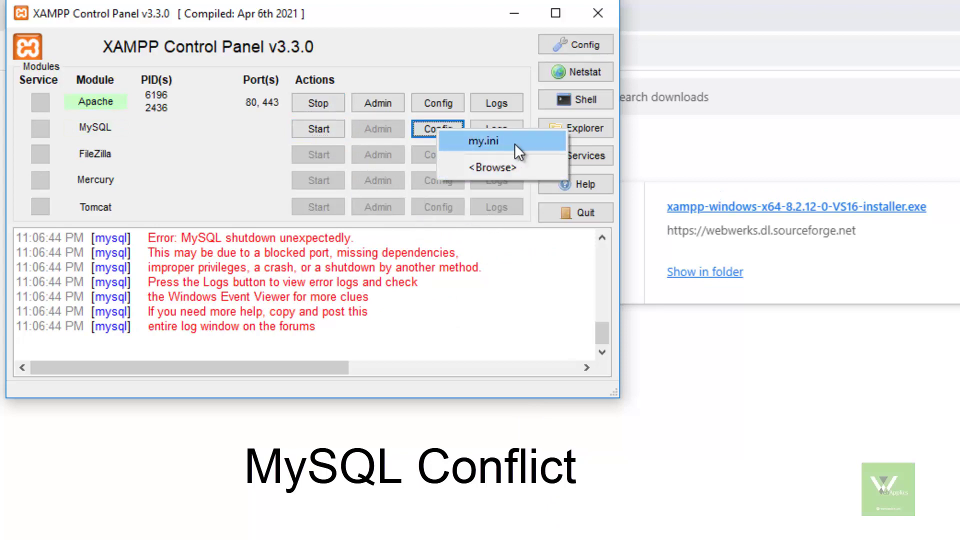
pyautogui.click(514, 142)
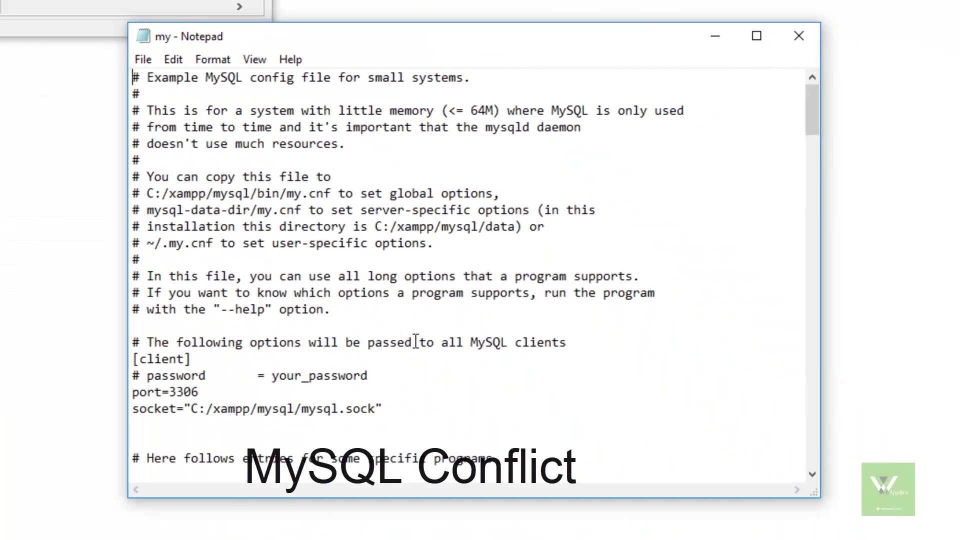
pyautogui.scroll(-13, 415, 342)
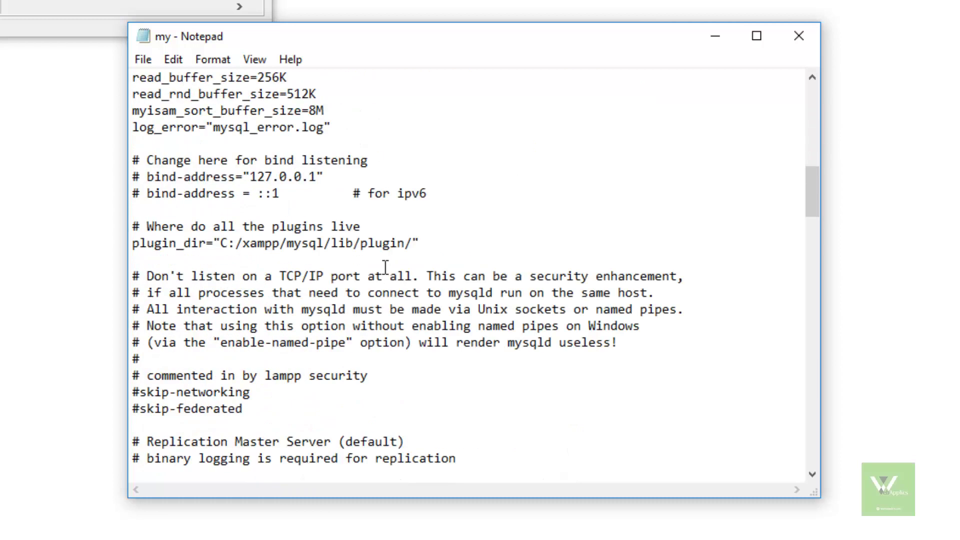
pyautogui.hotkey('ctrl', 'f')
pyautogui.write('por')
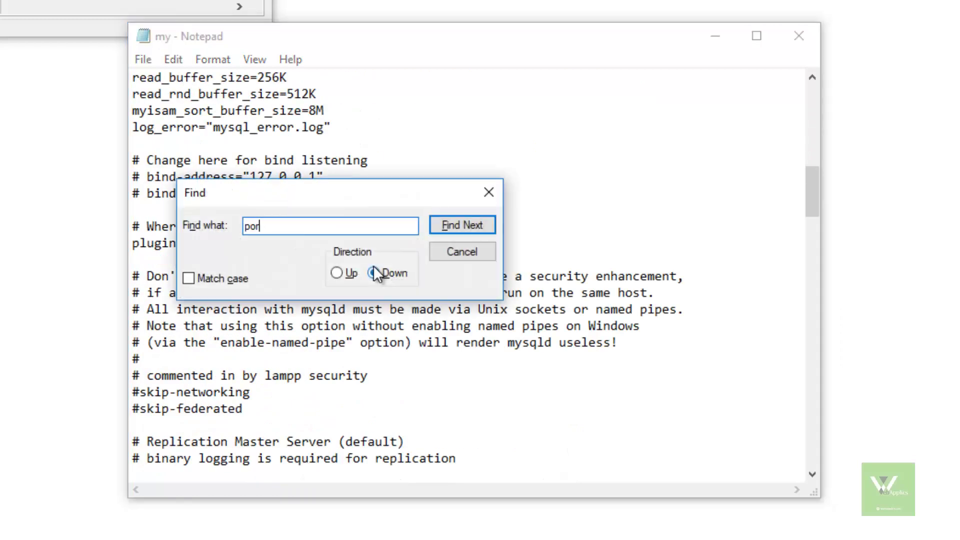
pyautogui.press('Return')
pyautogui.press('Return')
pyautogui.press('Return')
pyautogui.press('Return')
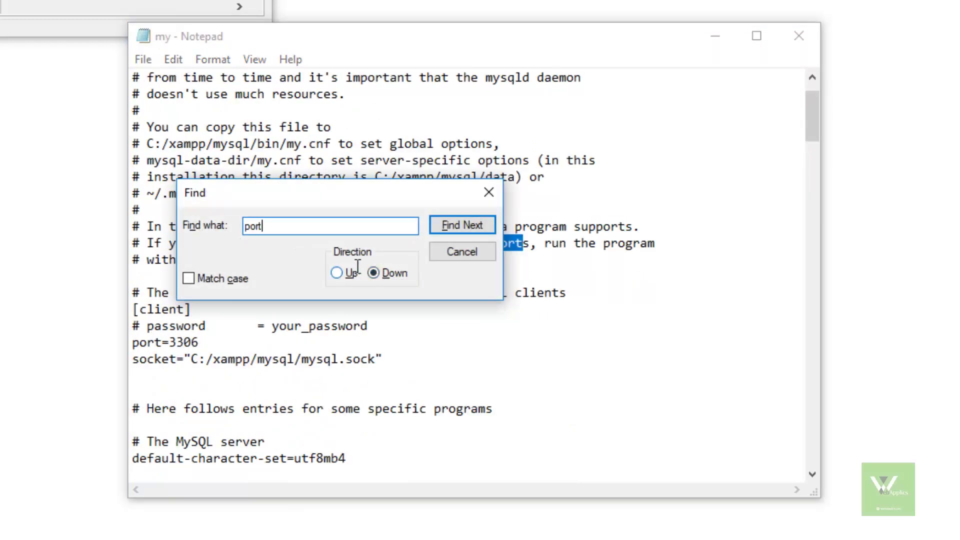
pyautogui.moveTo(191, 342); pyautogui.dragTo(201, 343)
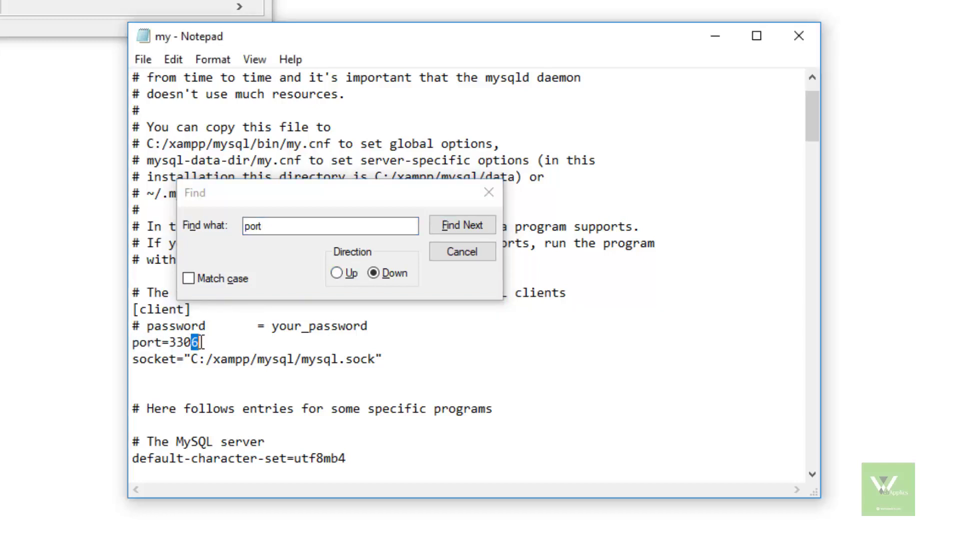
pyautogui.write('8')
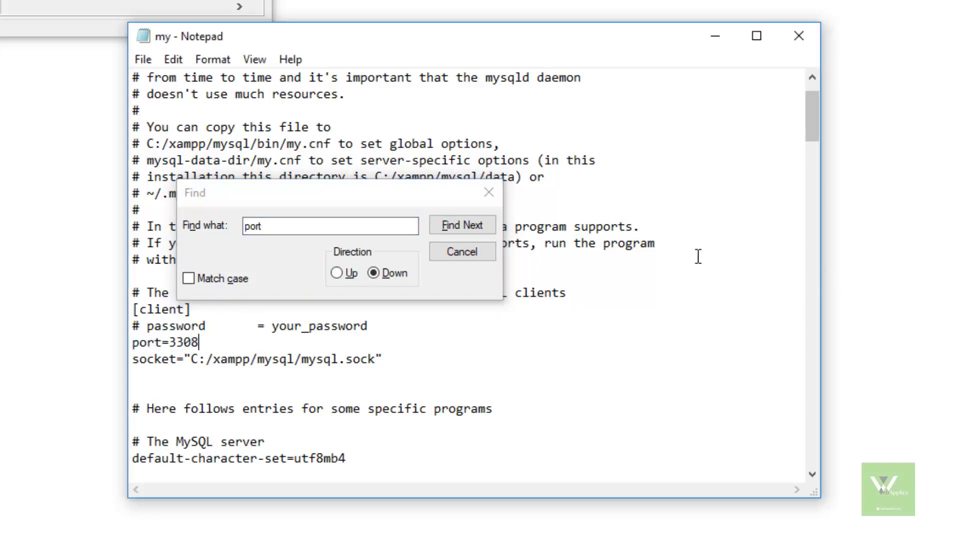
# - Locate the port entry in the [mysqld] section of my.ini and set it to 3308
pyautogui.click(453, 229)
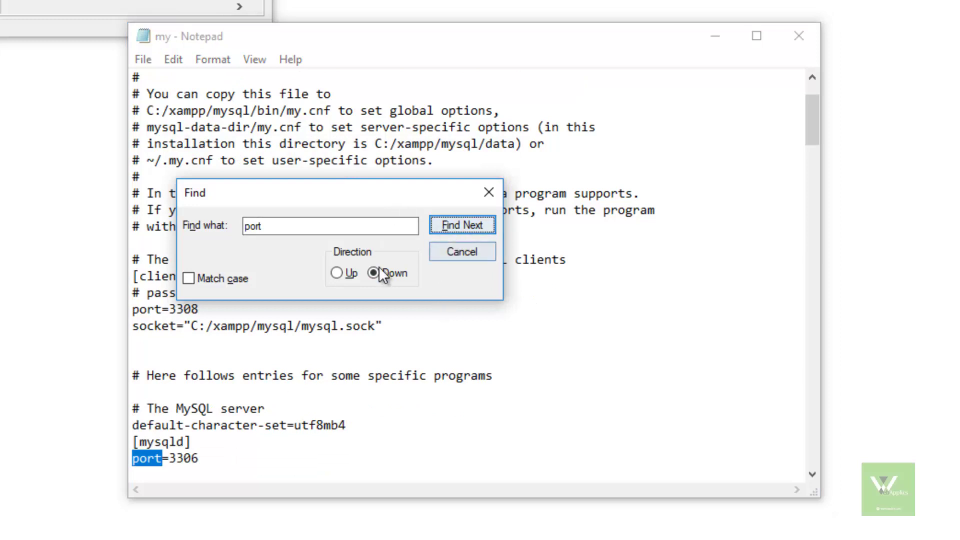
pyautogui.click(336, 273)
pyautogui.click(458, 231)
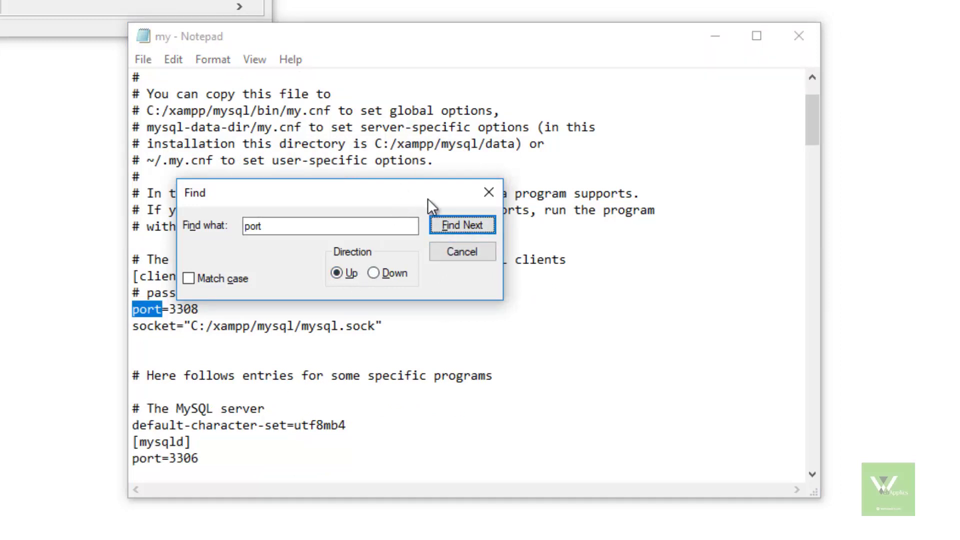
pyautogui.moveTo(427, 199); pyautogui.dragTo(674, 135)
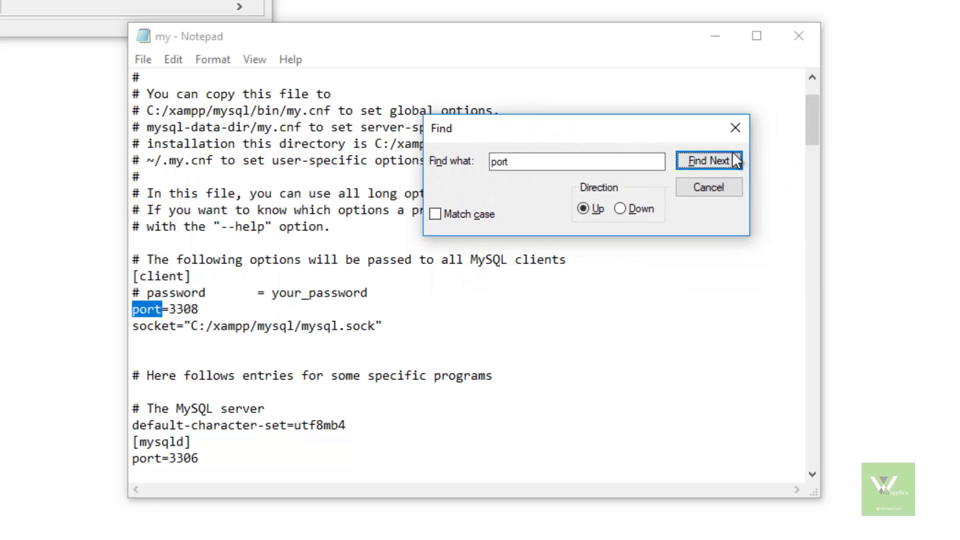
pyautogui.click(715, 160)
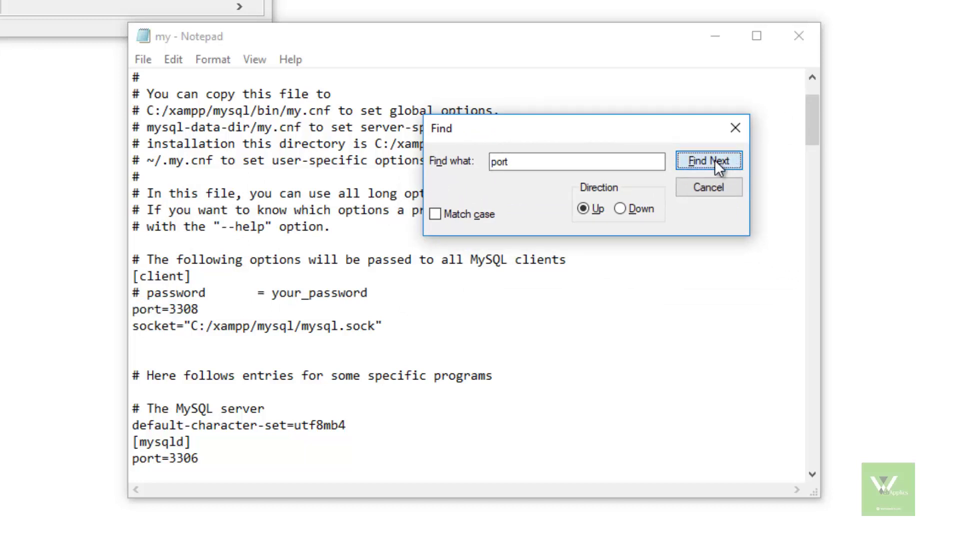
pyautogui.click(205, 458)
pyautogui.press('BackSpace')
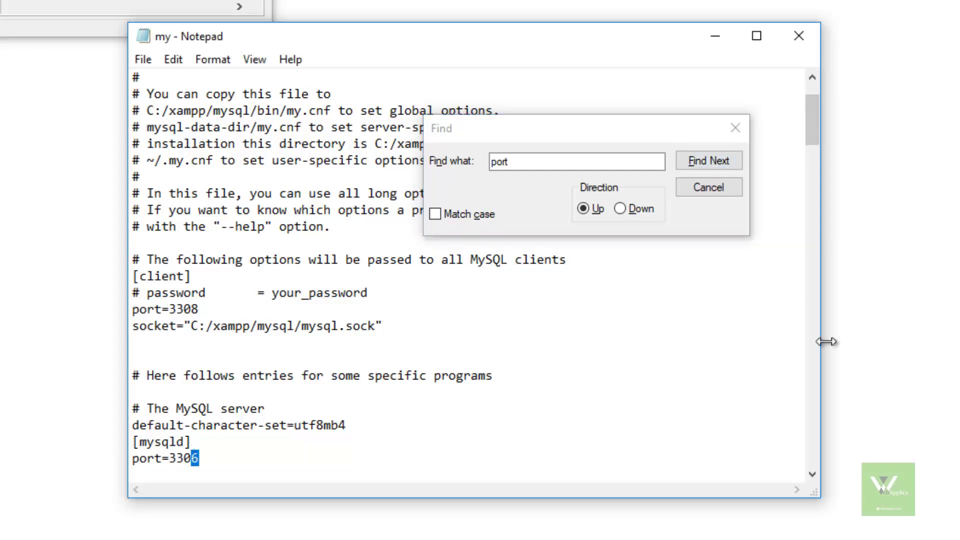
pyautogui.write('8')
# - Check my.ini for further occurrences of "port" and close the search
pyautogui.click(707, 166)
pyautogui.click(287, 310)
pyautogui.click(564, 406)
pyautogui.scroll(-1, 563, 406)
pyautogui.scroll(-5, 563, 406)
pyautogui.click(725, 159)
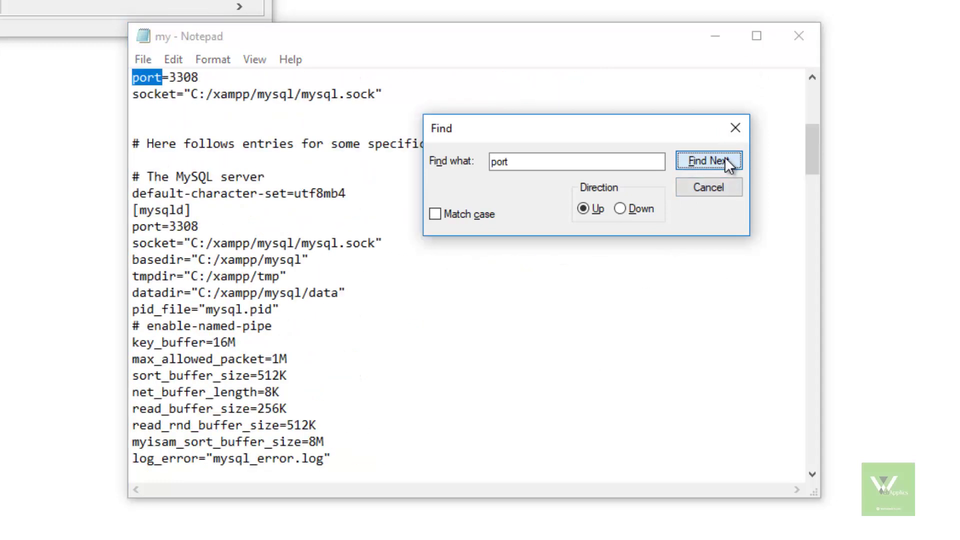
pyautogui.click(724, 159)
pyautogui.click(724, 159)
pyautogui.click(723, 157)
pyautogui.click(723, 157)
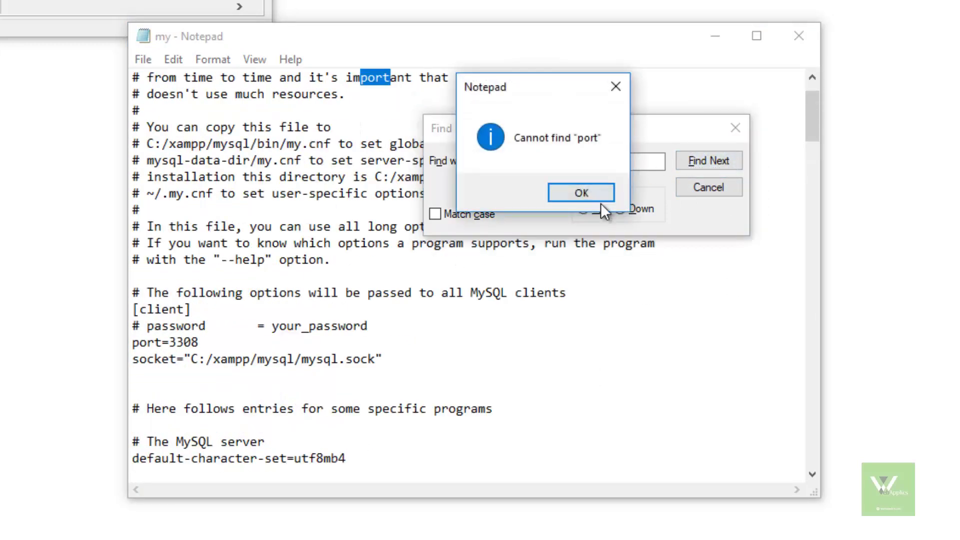
pyautogui.click(601, 203)
pyautogui.click(735, 127)
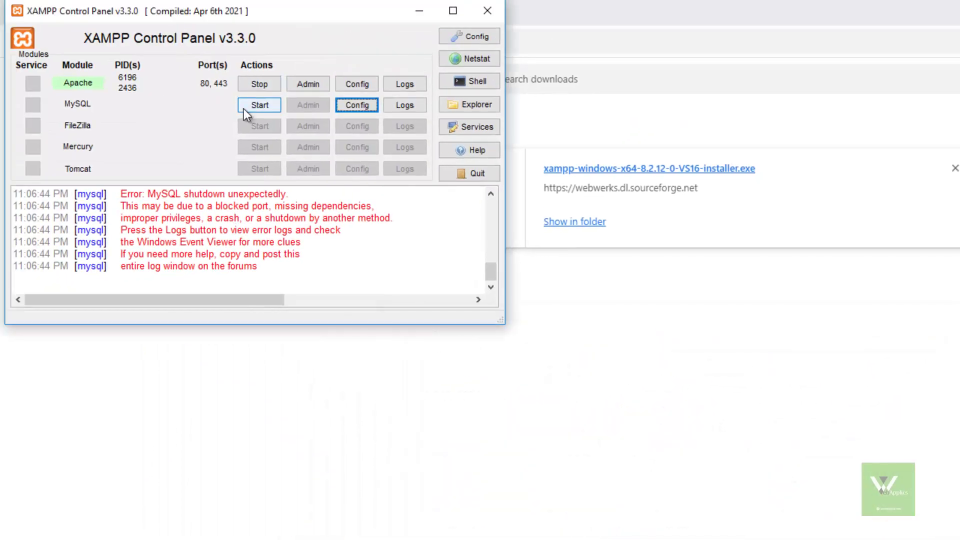
# - Start the MySQL module and allow mysqld through the firewall on public networks
pyautogui.click(245, 106)
pyautogui.click(602, 466)
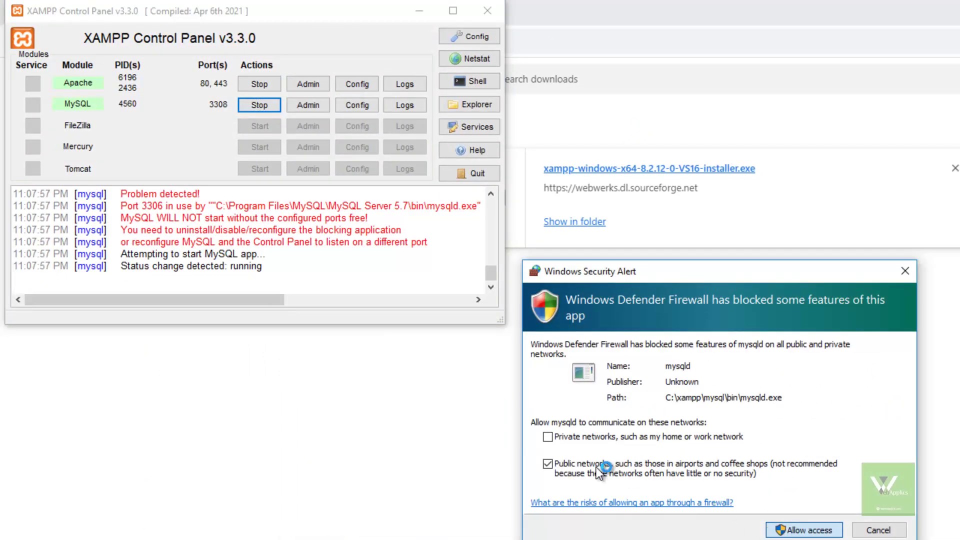
pyautogui.press('Return')
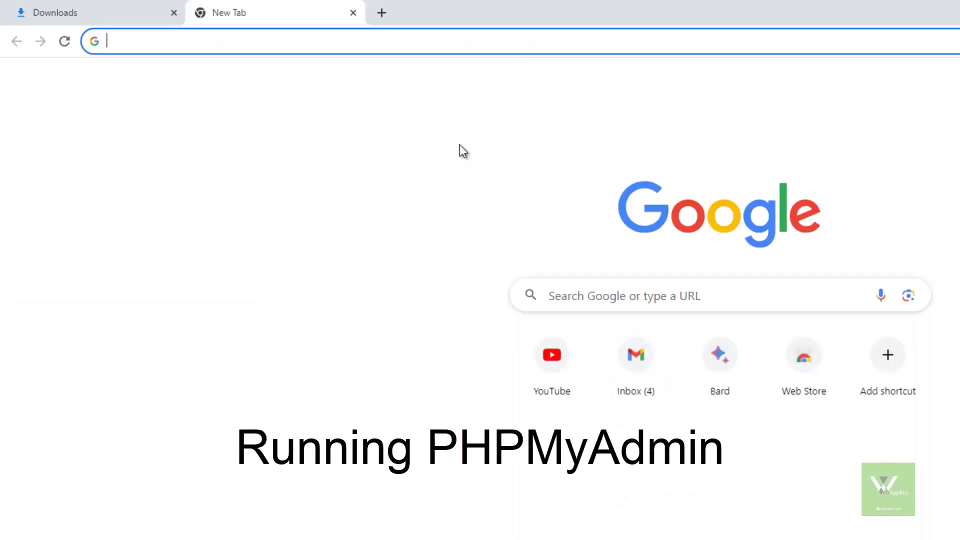
# - Open the XAMPP dashboard at localhost in the browser and go to phpMyAdmin from it
pyautogui.write('local')
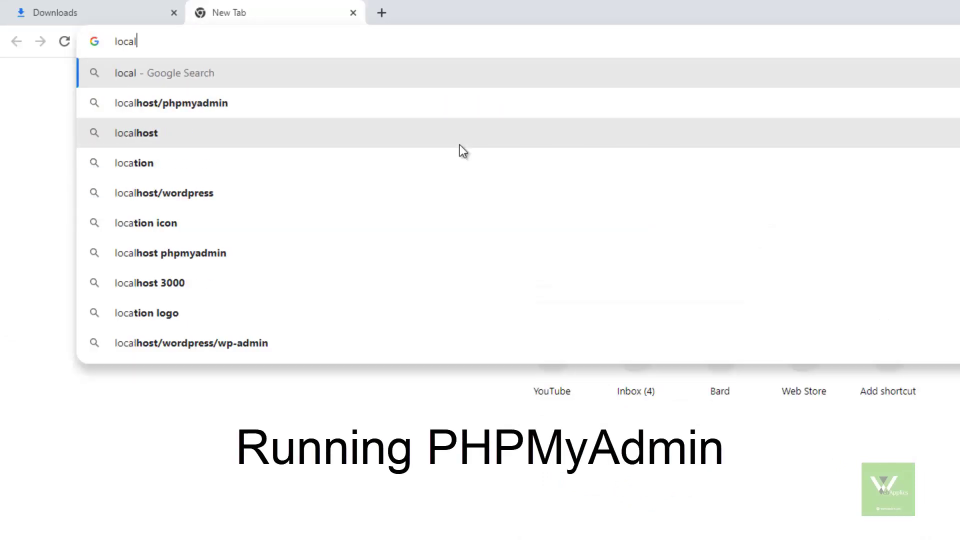
pyautogui.write('host')
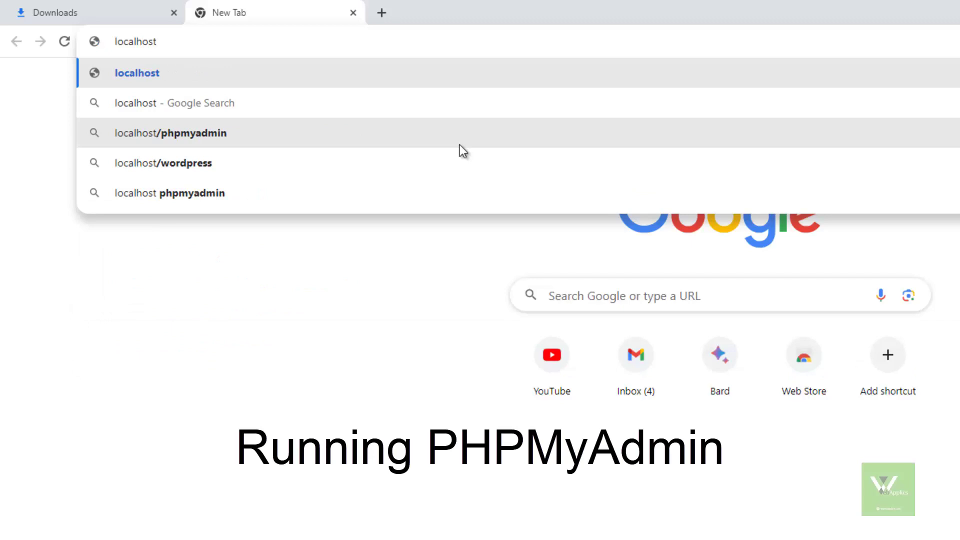
pyautogui.press('Return')
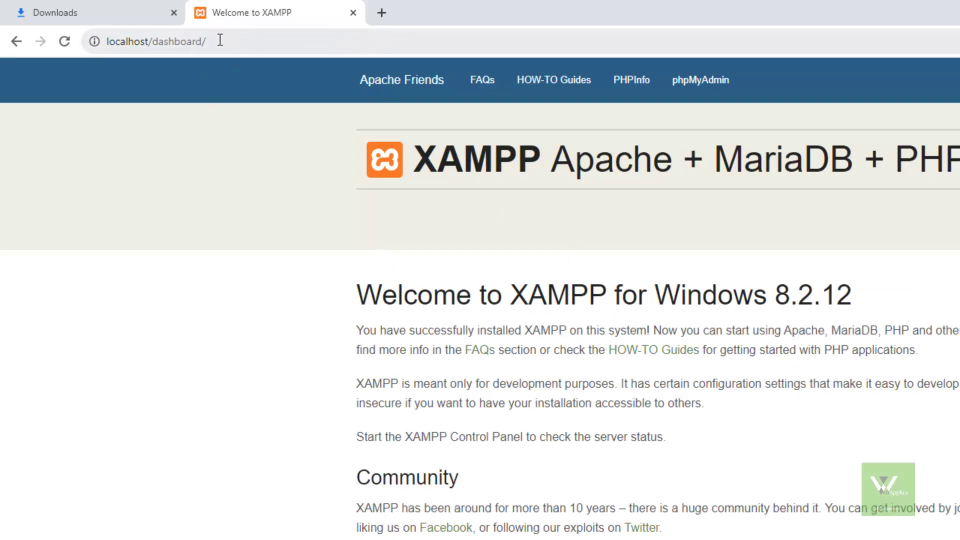
pyautogui.click(706, 91)
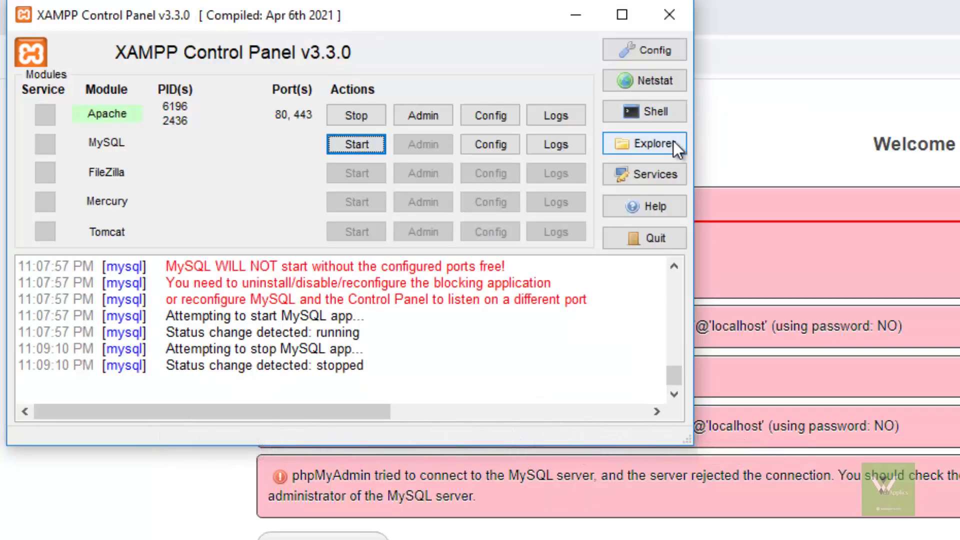
# - Open config.inc from the phpMyAdmin folder in the XAMPP directory and set the server host to 127.0.0.1:3308
pyautogui.click(673, 141)
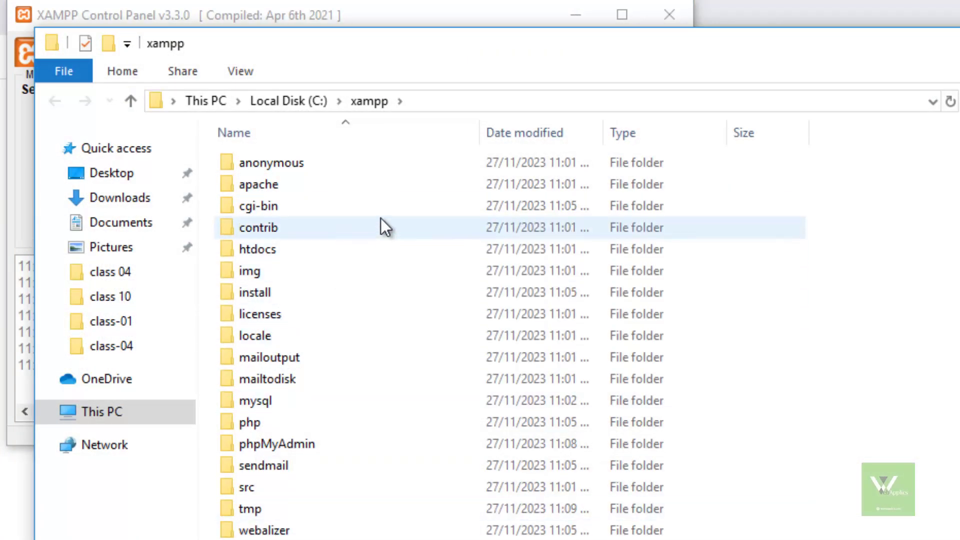
pyautogui.doubleClick(333, 440)
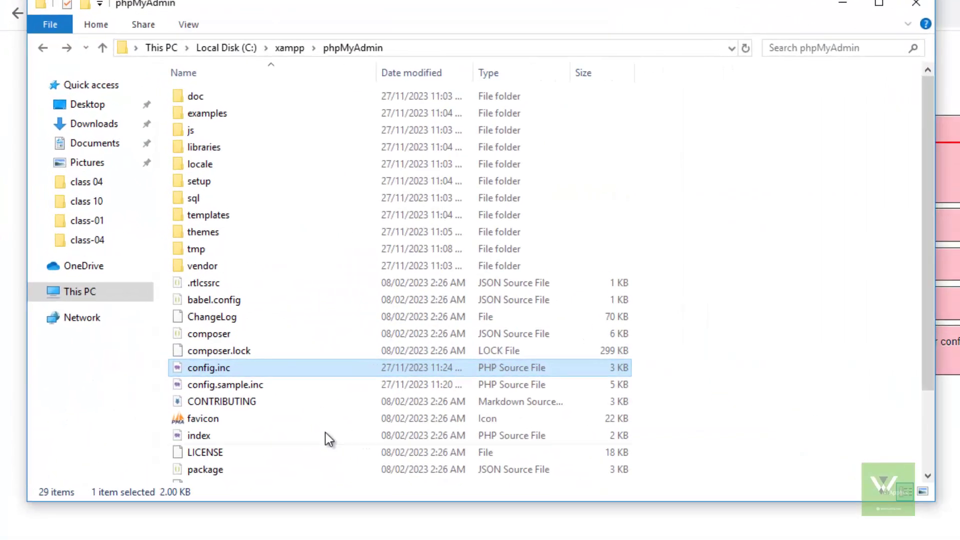
pyautogui.rightClick(174, 246)
pyautogui.click(349, 444)
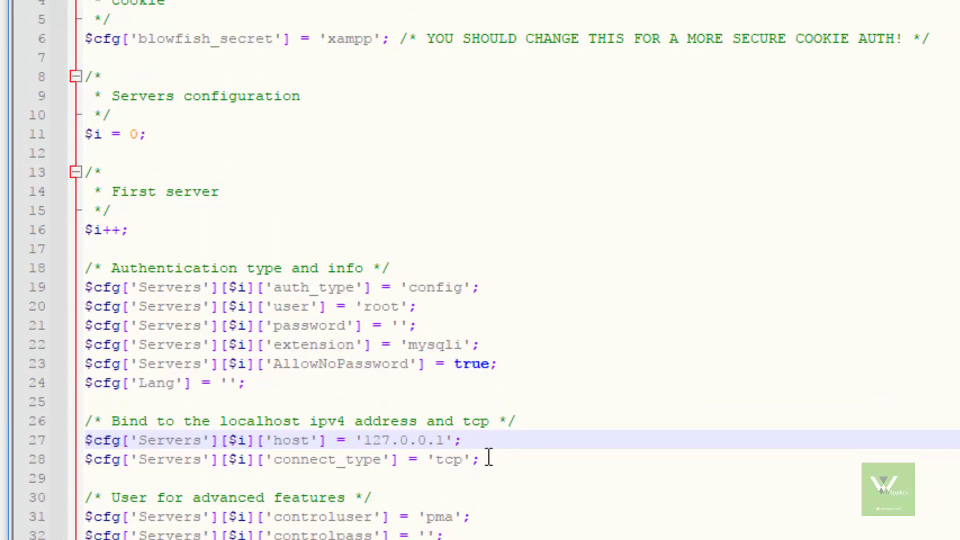
pyautogui.write(':3308')
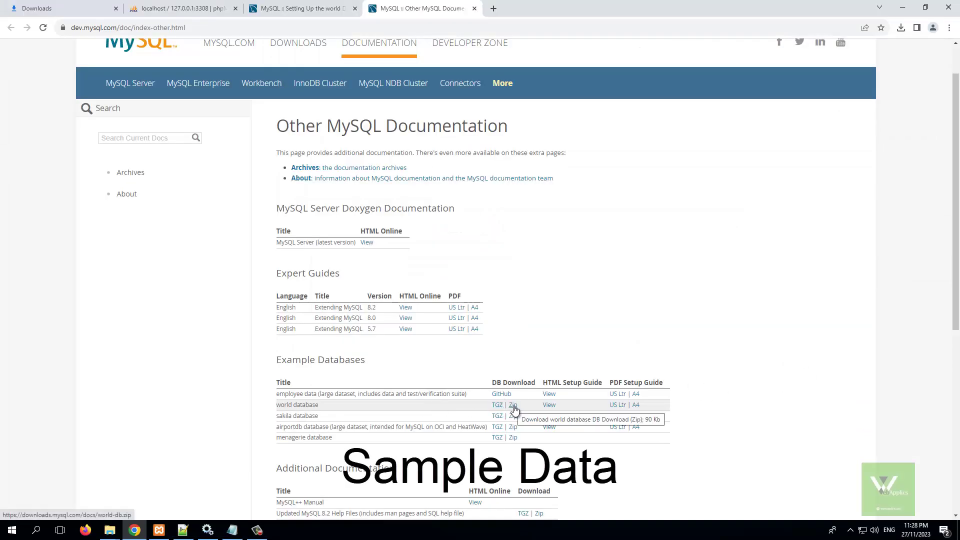
# - Download the Zip archives of the world and sakila example databases from the MySQL documentation page
pyautogui.rightClick(514, 408)
pyautogui.click(523, 418)
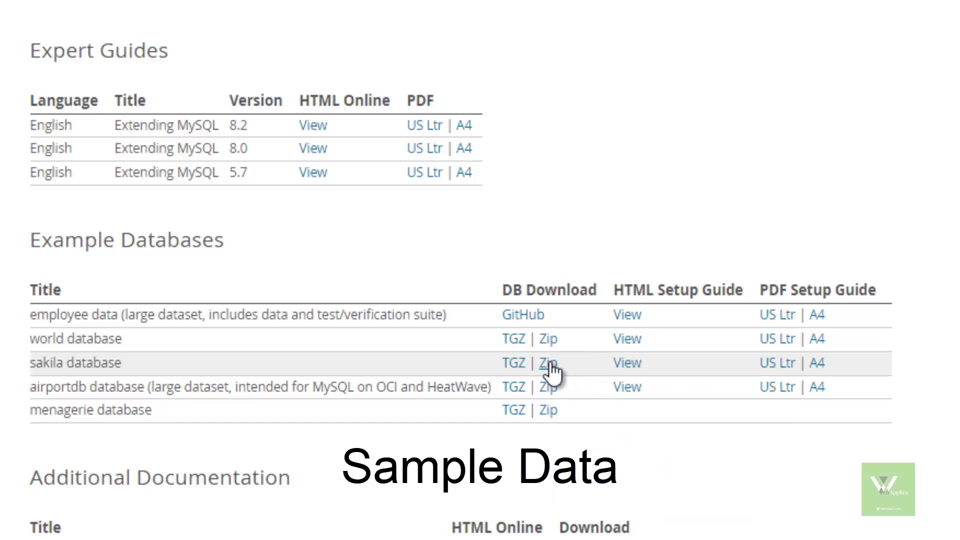
pyautogui.rightClick(550, 369)
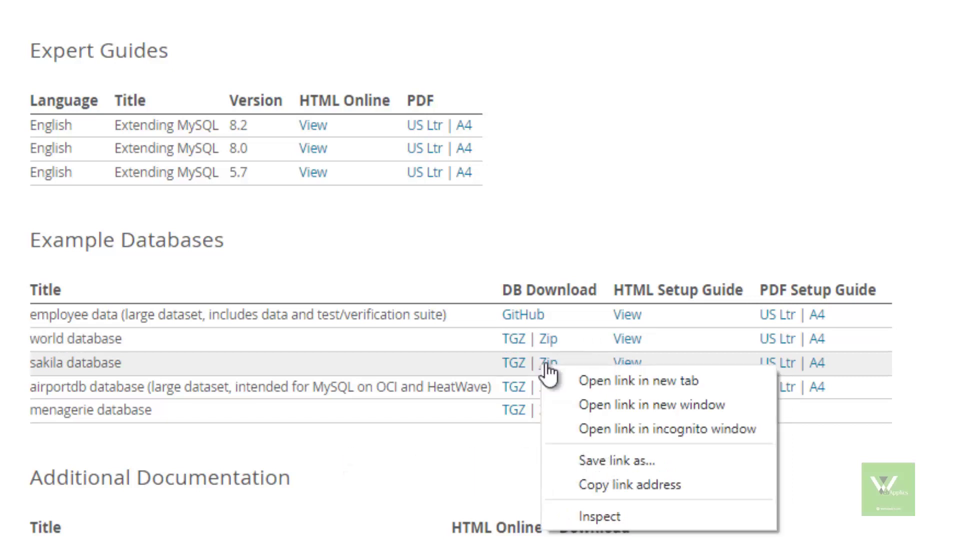
pyautogui.click(549, 372)
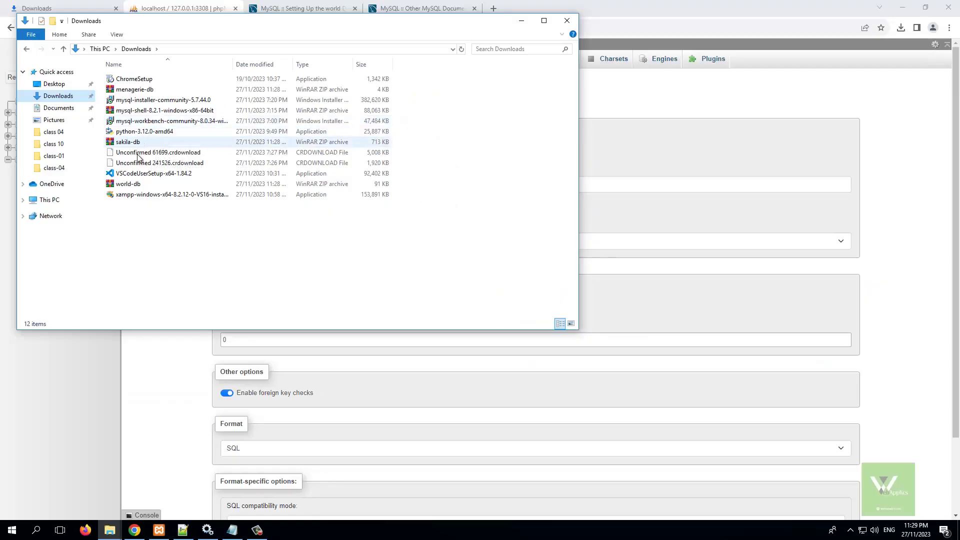
# - Extract the world-db archive in the Downloads folder into its own world-db folder
pyautogui.click(128, 184)
pyautogui.rightClick(135, 186)
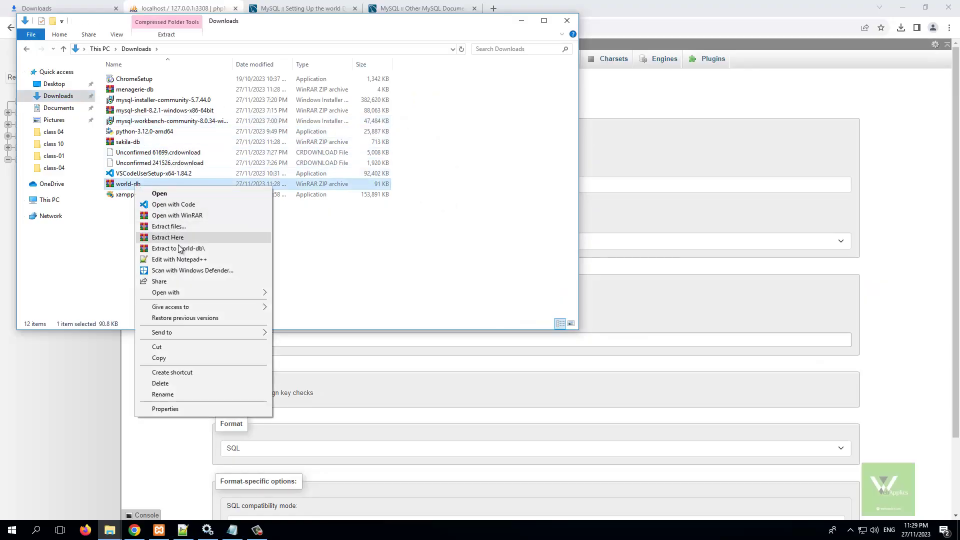
pyautogui.click(197, 249)
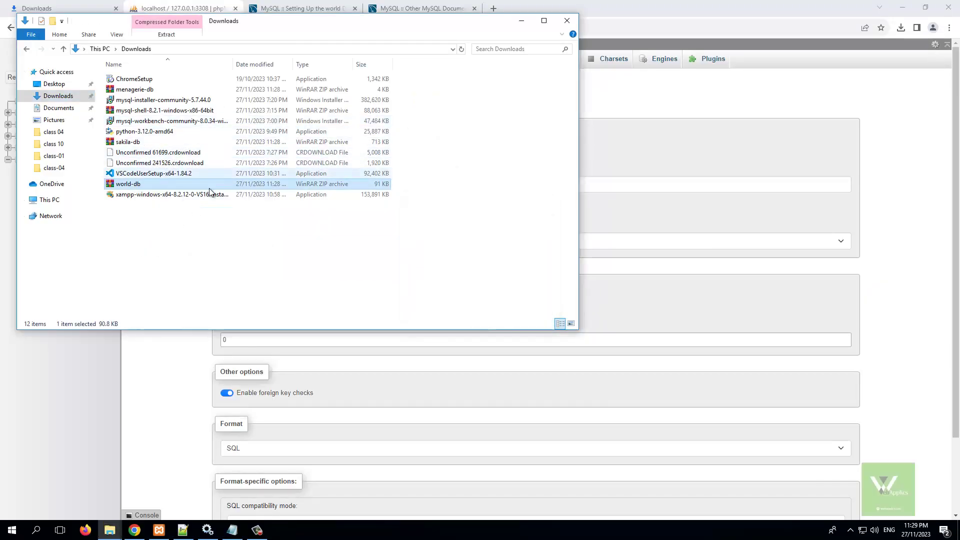
# - Import world.sql from the extracted world-db folder into the current server through phpMyAdmin
pyautogui.click(876, 372)
pyautogui.click(245, 190)
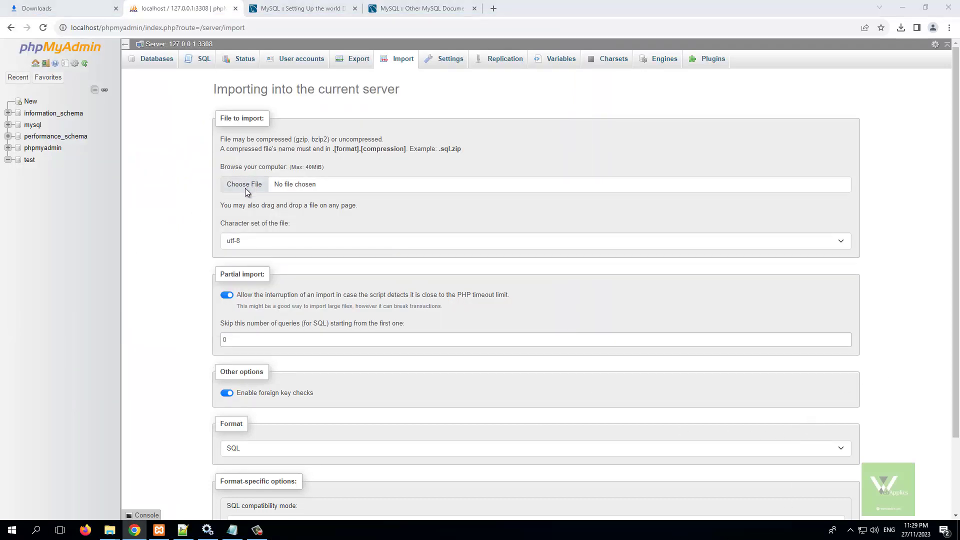
pyautogui.doubleClick(111, 68)
pyautogui.doubleClick(112, 70)
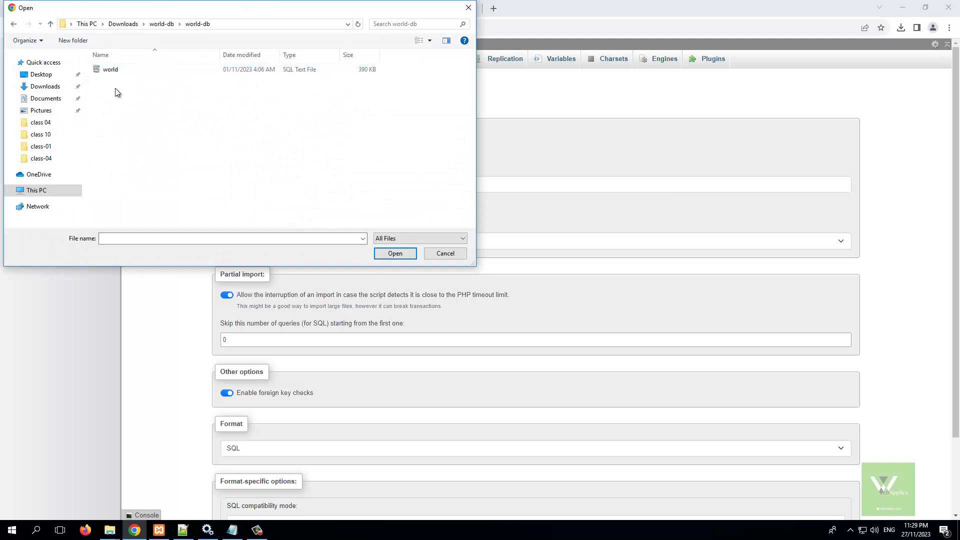
pyautogui.click(112, 70)
pyautogui.click(395, 253)
pyautogui.scroll(-2, 449, 356)
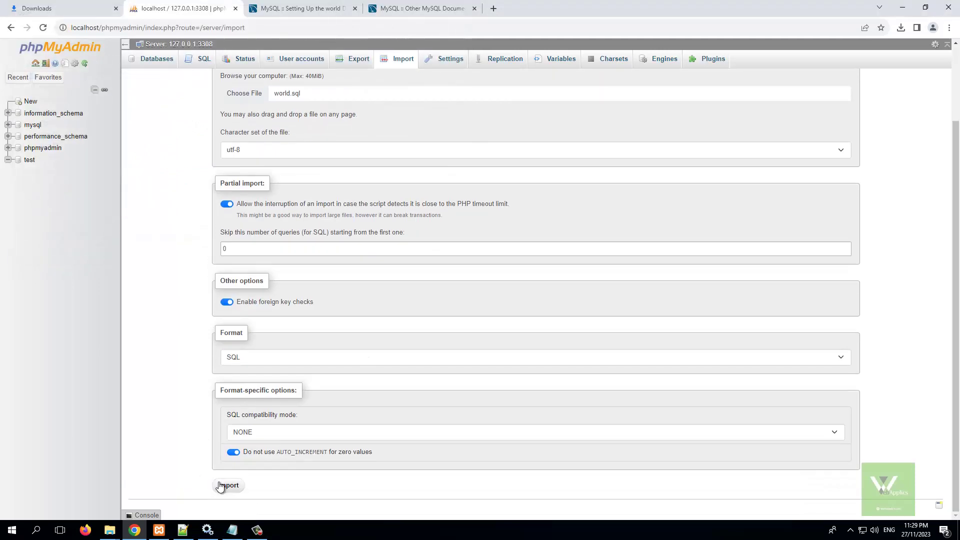
pyautogui.click(221, 485)
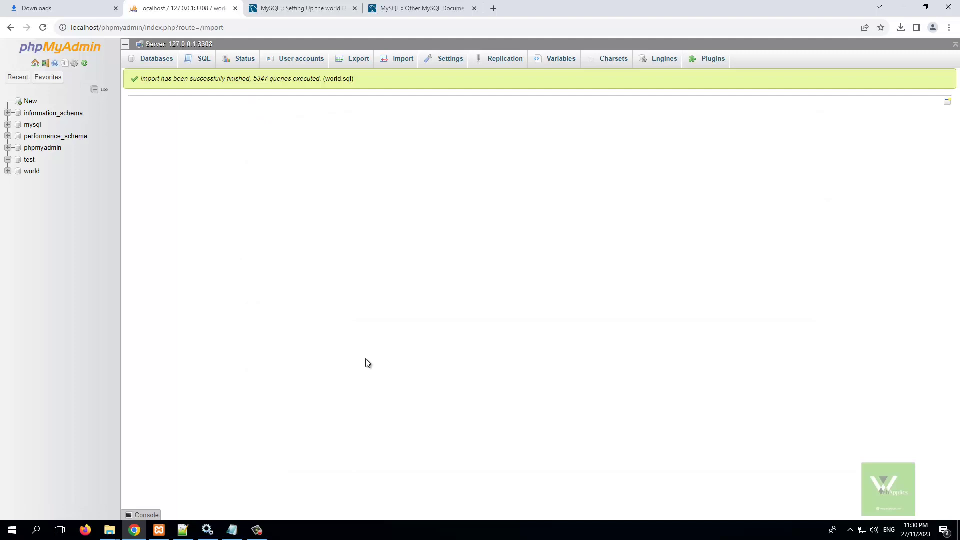
# - Open the world database and look through the rows of its city table
pyautogui.click(32, 172)
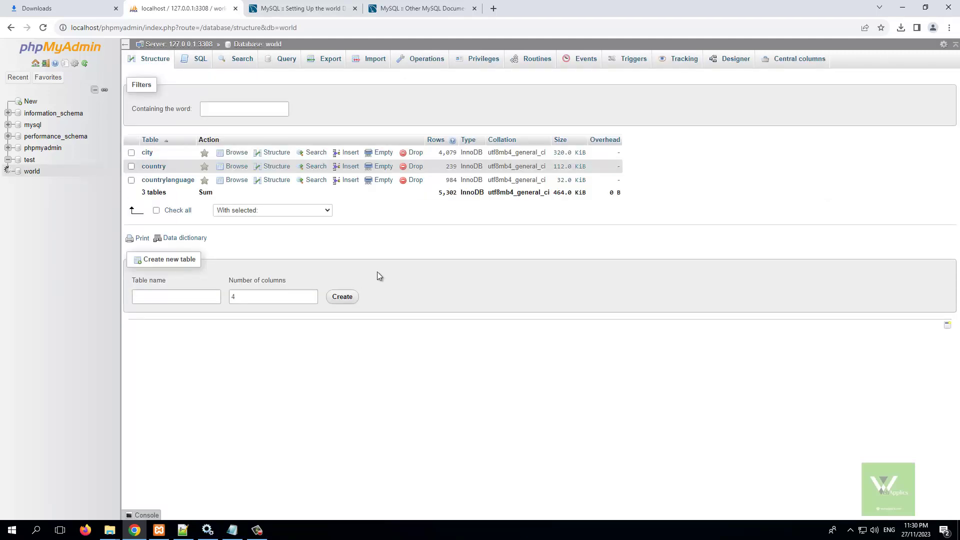
pyautogui.click(145, 153)
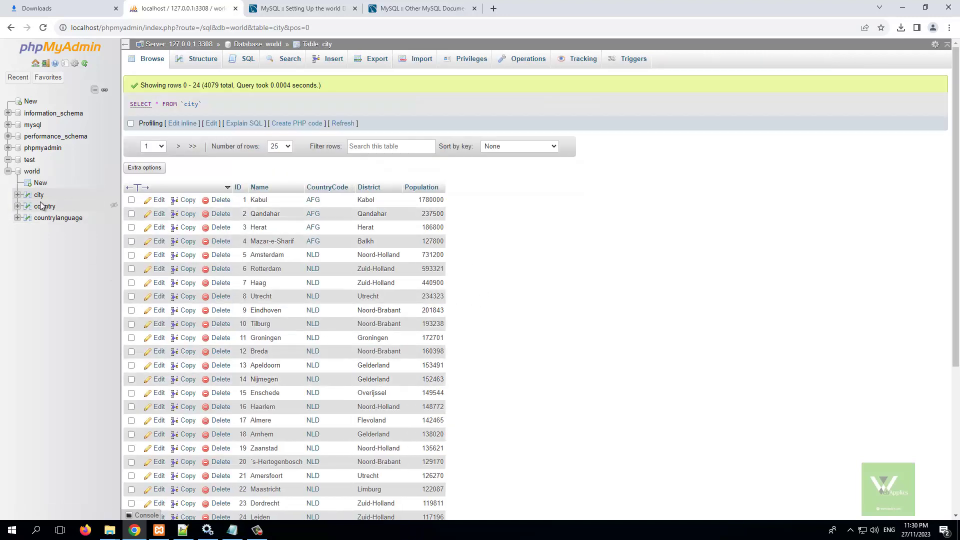
pyautogui.scroll(-3, 547, 377)
pyautogui.scroll(3, 406, 335)
pyautogui.scroll(-5, 406, 335)
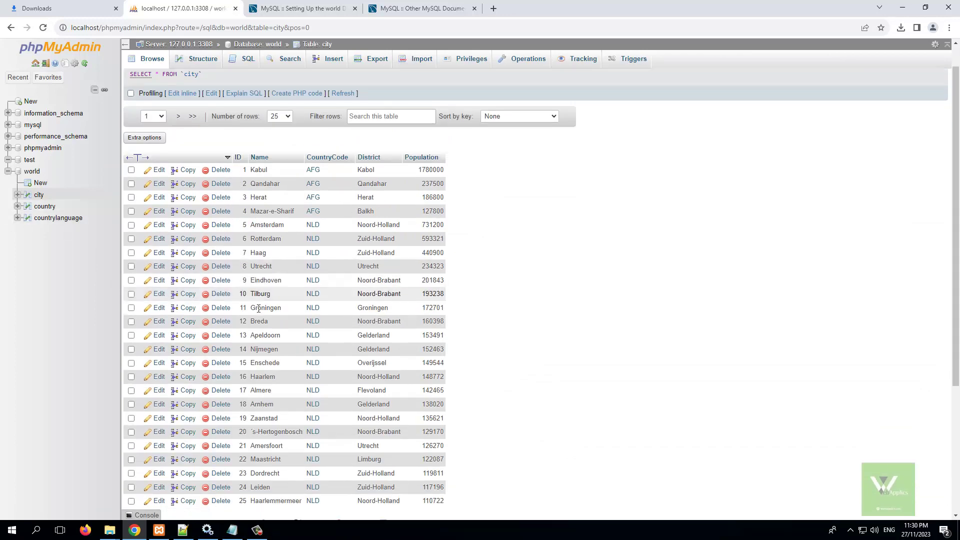
pyautogui.scroll(5, 119, 265)
# - Open the country table, edit its query inline to SELECT name, region, Continent FROM `country`, and run it
pyautogui.click(45, 206)
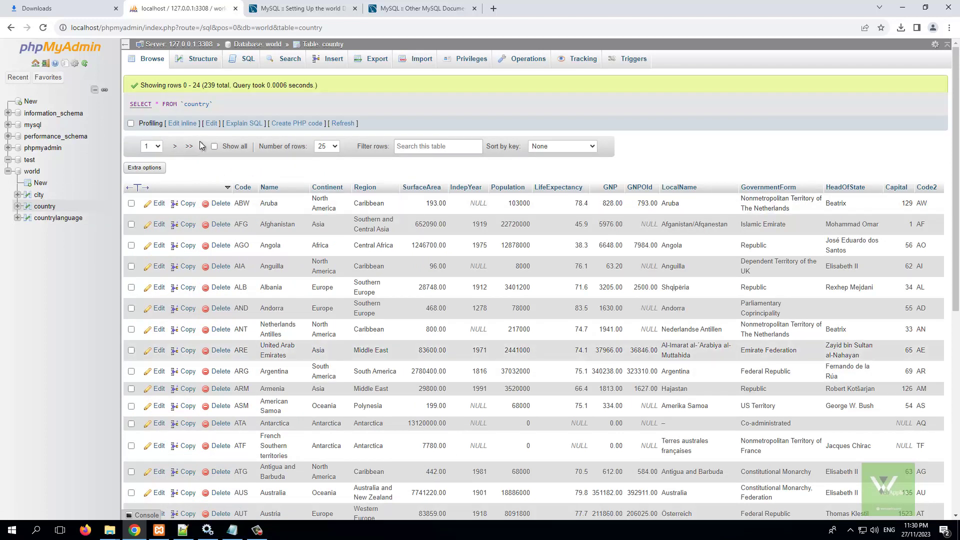
pyautogui.click(182, 123)
pyautogui.doubleClick(178, 101)
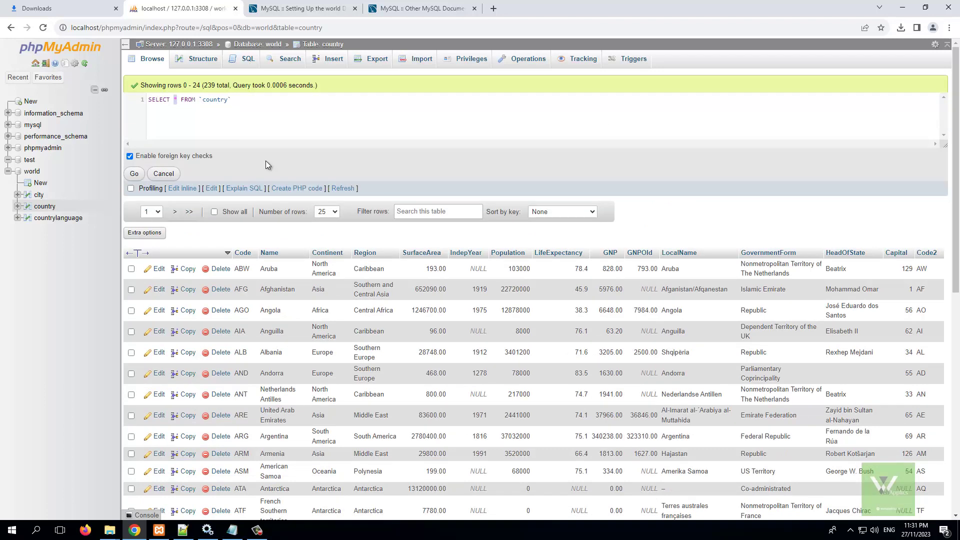
pyautogui.write('name, region,')
pyautogui.write('cont')
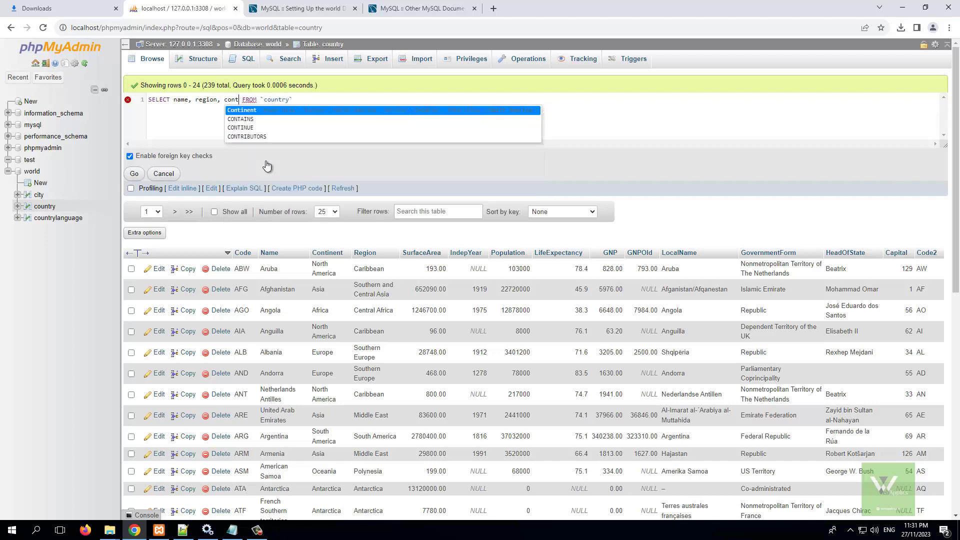
pyautogui.press('Return')
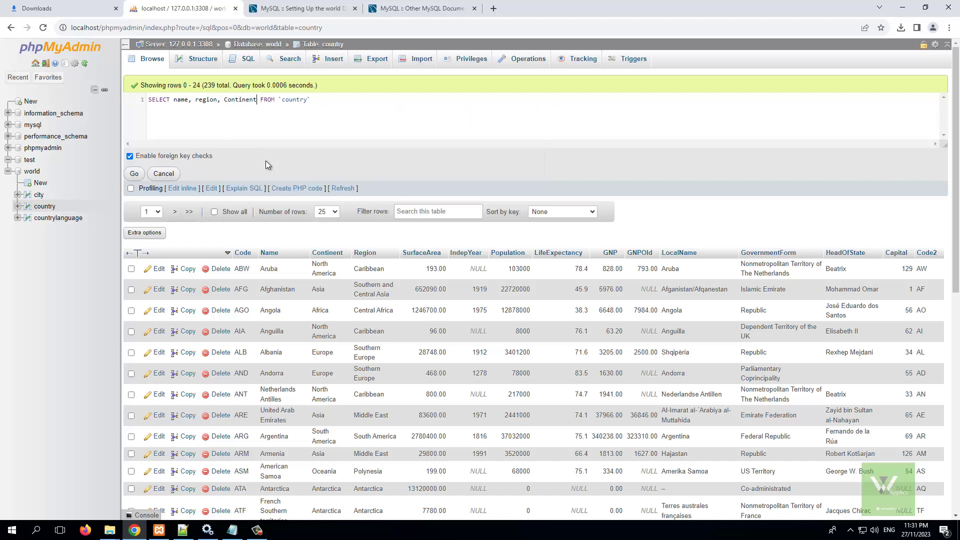
pyautogui.click(134, 174)
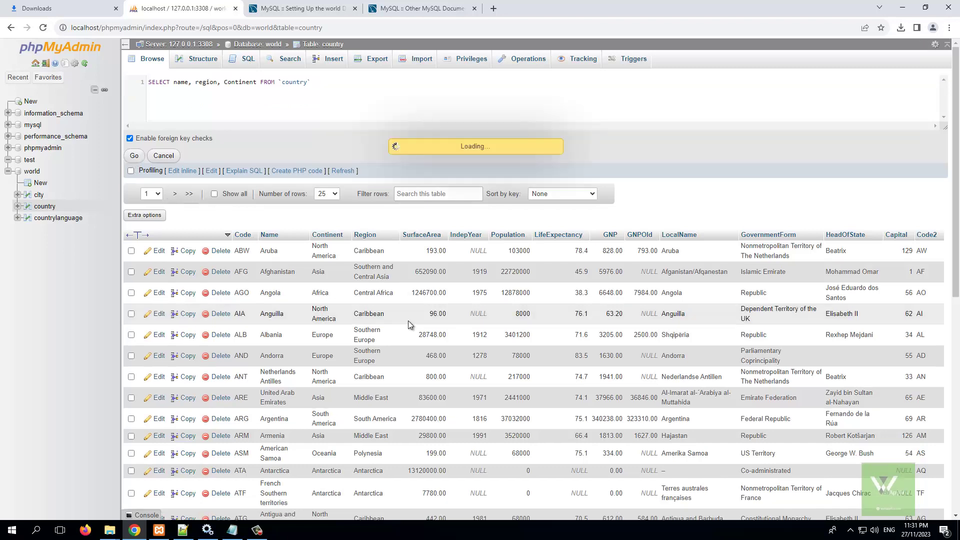